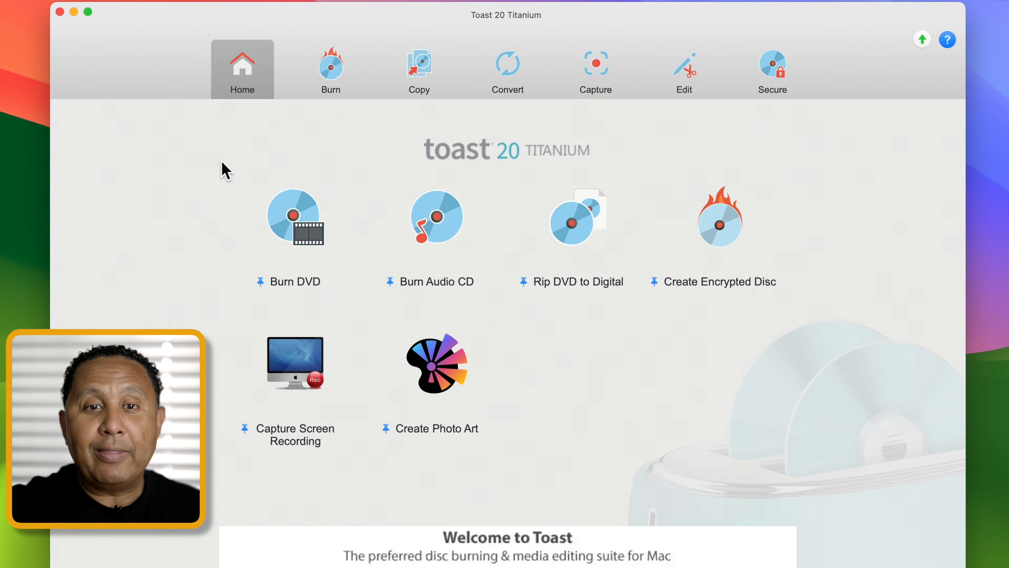
Start a DVD burn project and add the "5 - Microsoft" video as media linked to the Root Menu.
{"action": "left_click", "coordinate": [296, 200]}
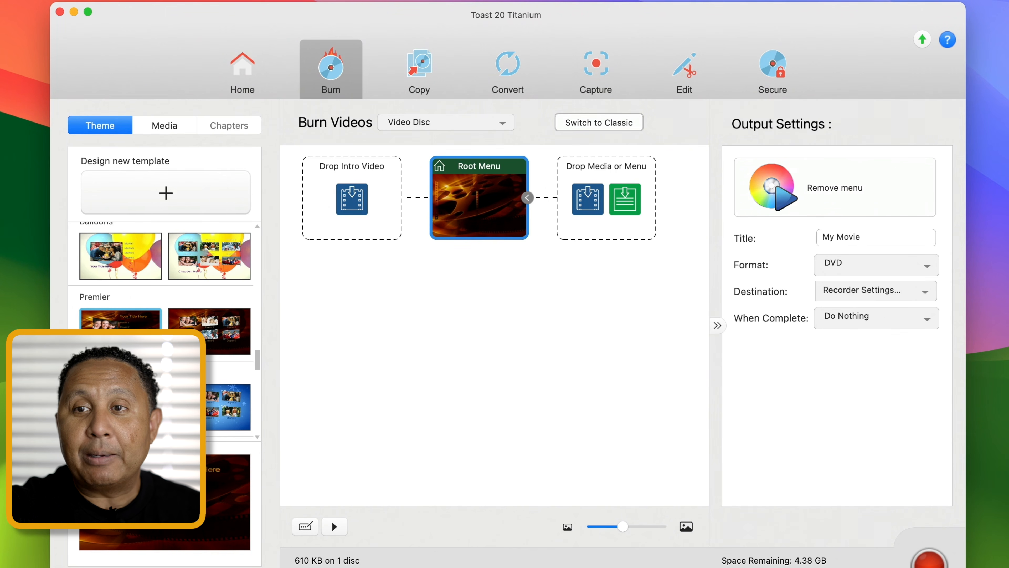
{"action": "left_click_drag", "start_coordinate": [1008, 80], "coordinate": [592, 191]}
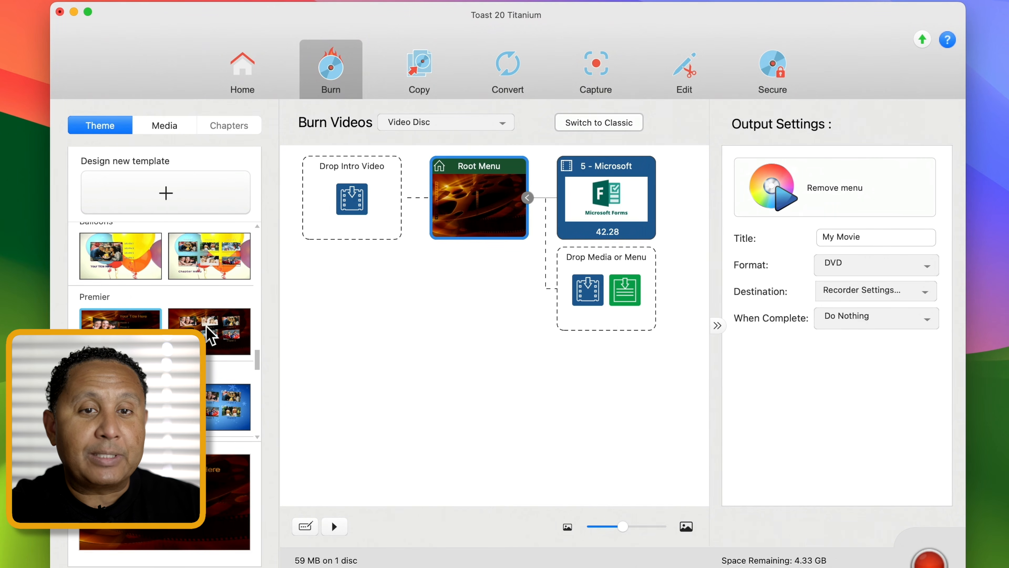
Preview the Premier and Balloons menu themes, ending on the first Premier layout.
{"action": "left_click", "coordinate": [211, 334]}
{"action": "left_click", "coordinate": [204, 267]}
{"action": "left_click", "coordinate": [109, 262]}
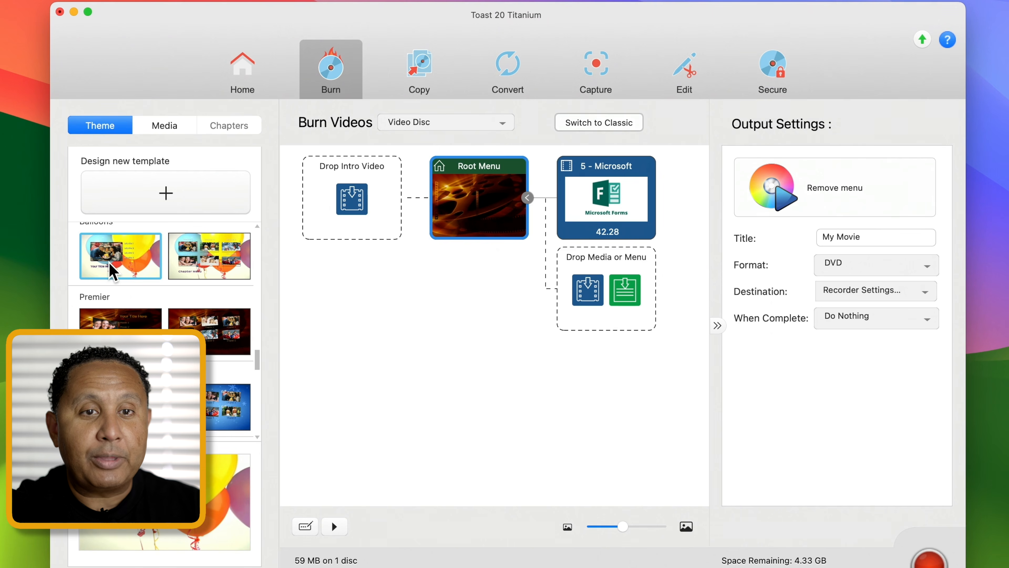
{"action": "left_click", "coordinate": [113, 338]}
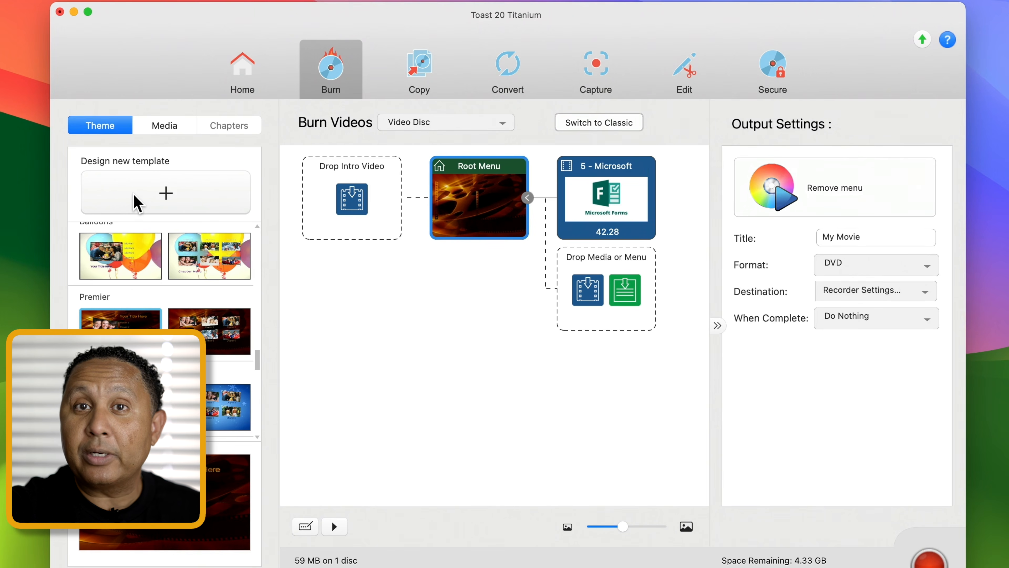
Start designing a new menu template.
{"action": "left_click", "coordinate": [135, 203]}
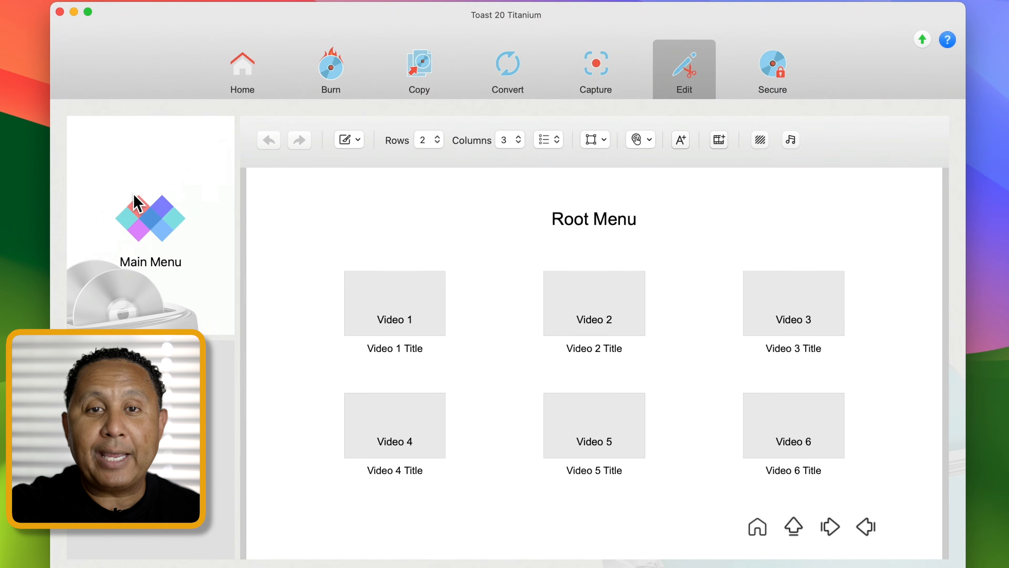
Try the Aquarium style on the root menu and return it to the Default style.
{"action": "left_click", "coordinate": [358, 140]}
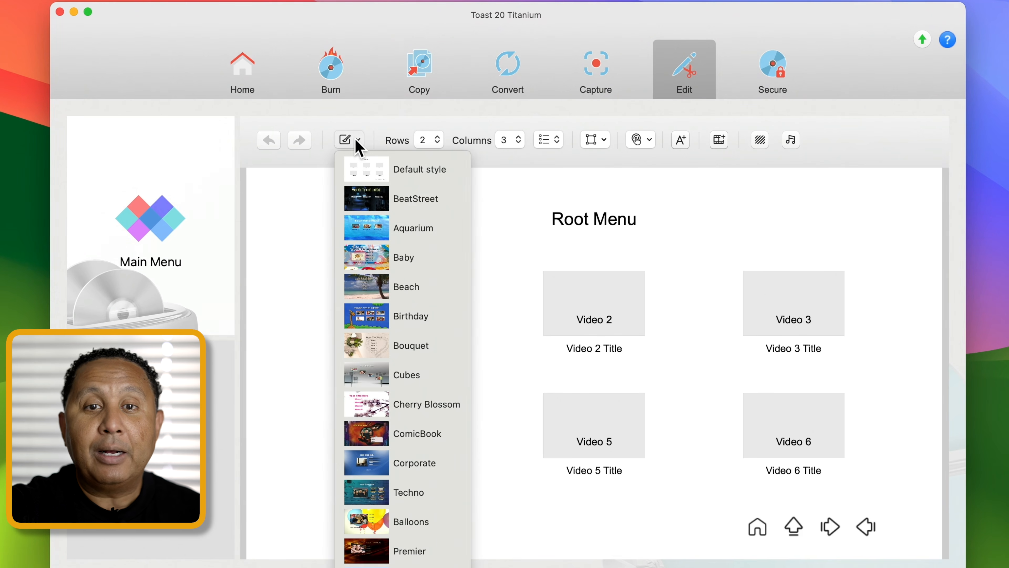
{"action": "left_click", "coordinate": [366, 231]}
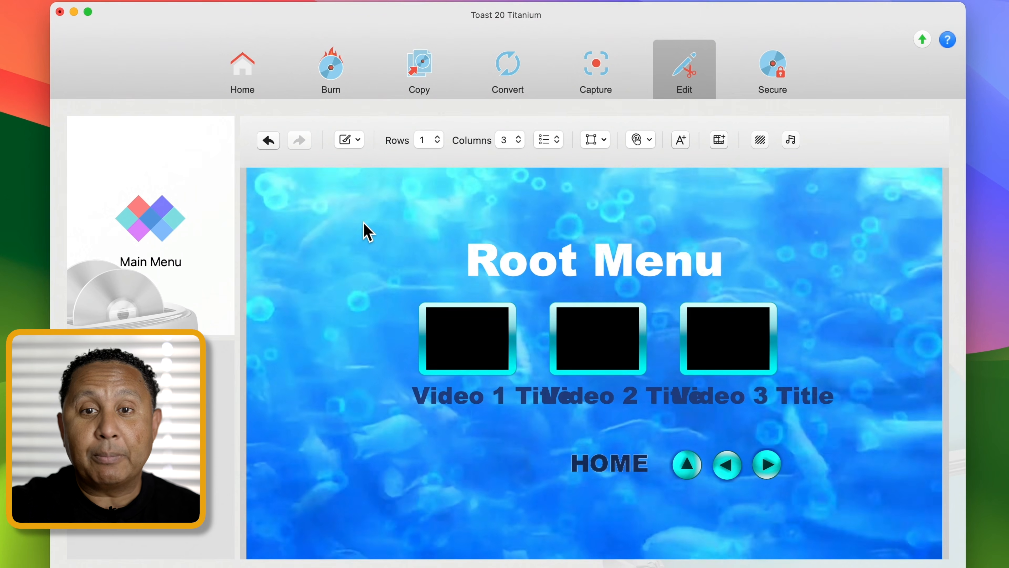
{"action": "left_click", "coordinate": [352, 141]}
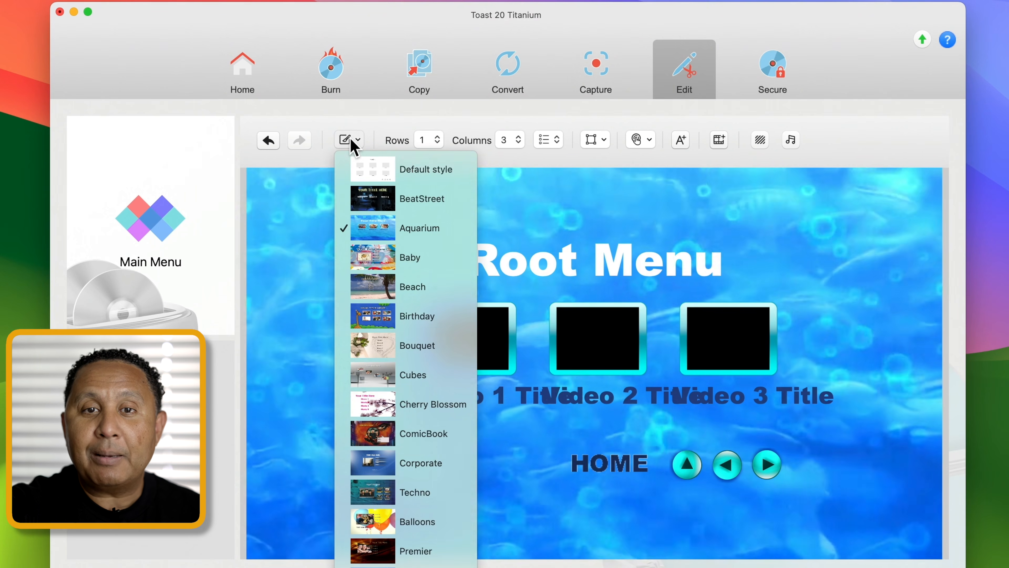
{"action": "left_click", "coordinate": [361, 169]}
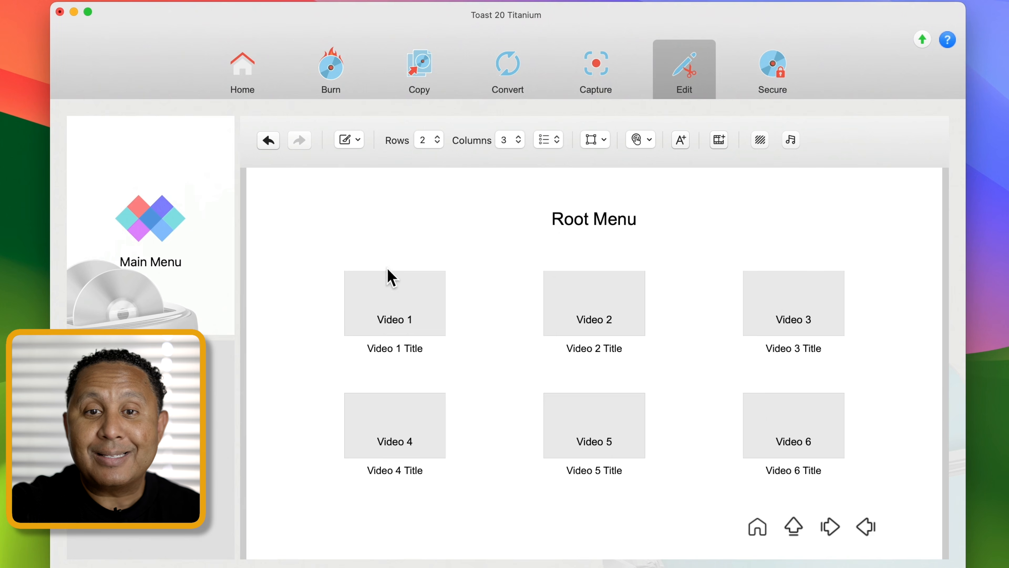
Change the font of the video title captions to Montserrat, starting from the Video 1 Title.
{"action": "left_click", "coordinate": [386, 352]}
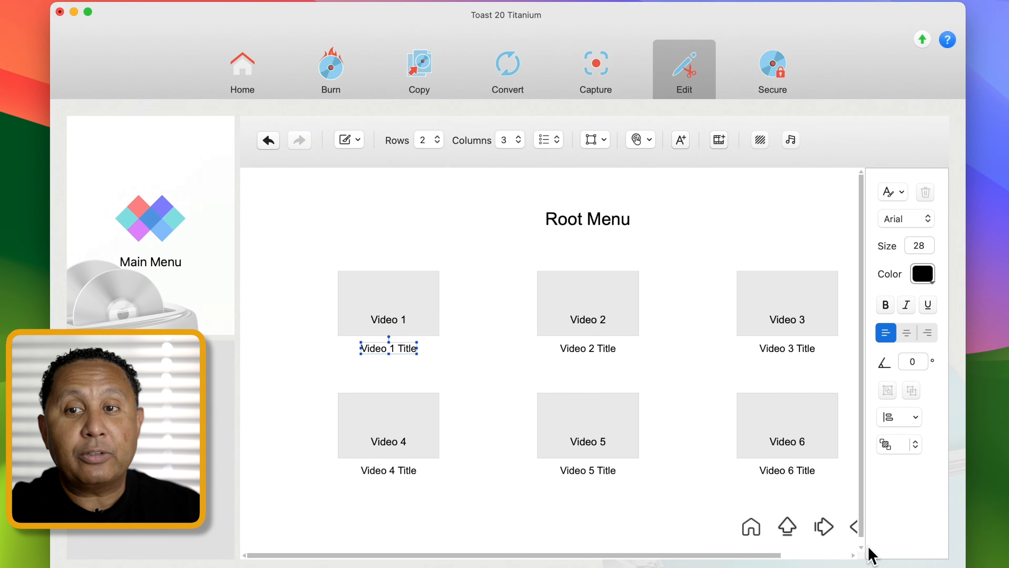
{"action": "left_click", "coordinate": [899, 219]}
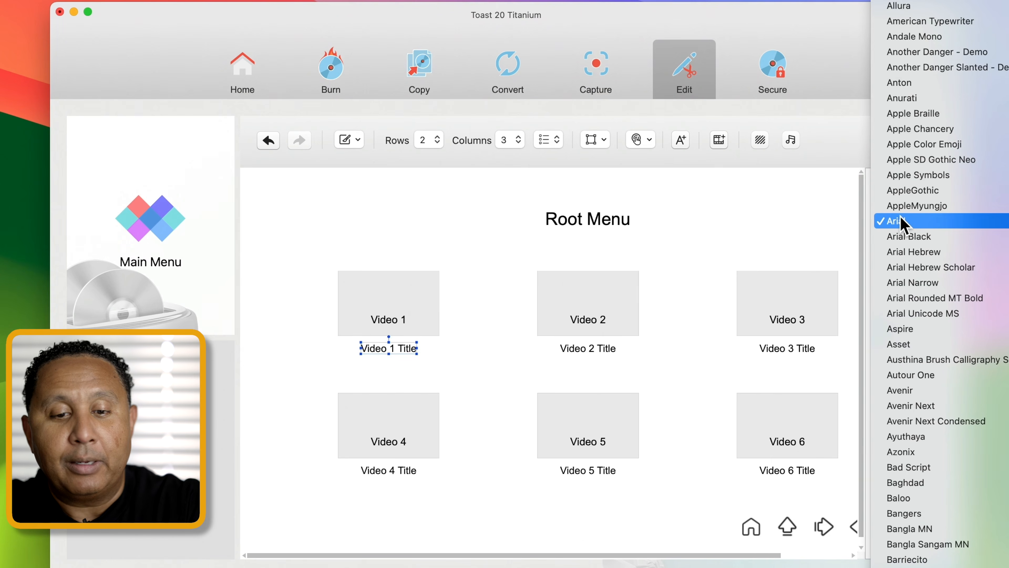
{"action": "scroll", "coordinate": [901, 223], "scroll_direction": "up", "scroll_amount": 5}
{"action": "scroll", "coordinate": [902, 224], "scroll_direction": "down", "scroll_amount": 20}
{"action": "scroll", "coordinate": [903, 225], "scroll_direction": "down", "scroll_amount": 3}
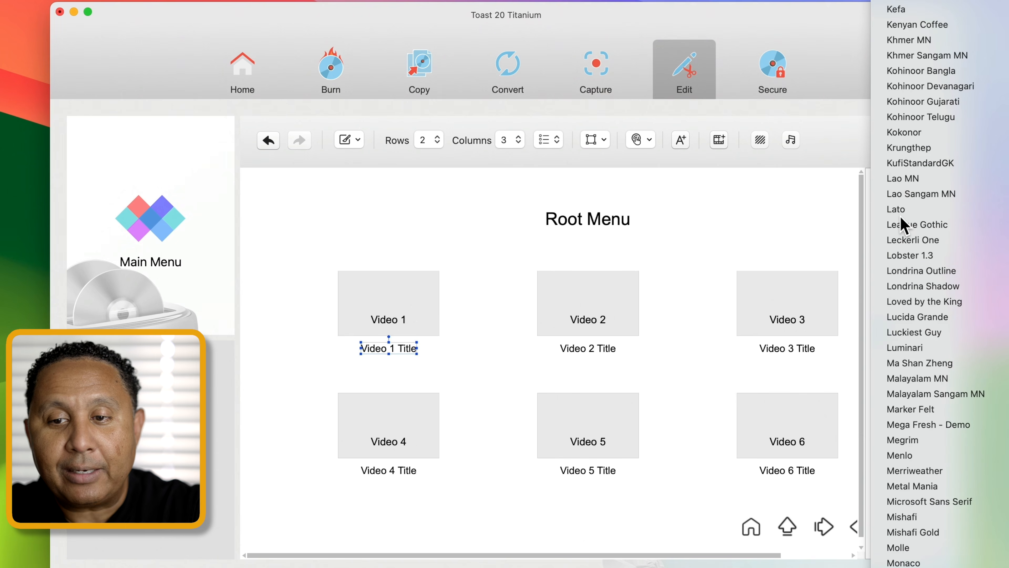
{"action": "scroll", "coordinate": [901, 225], "scroll_direction": "down", "scroll_amount": 8}
{"action": "left_click", "coordinate": [901, 219]}
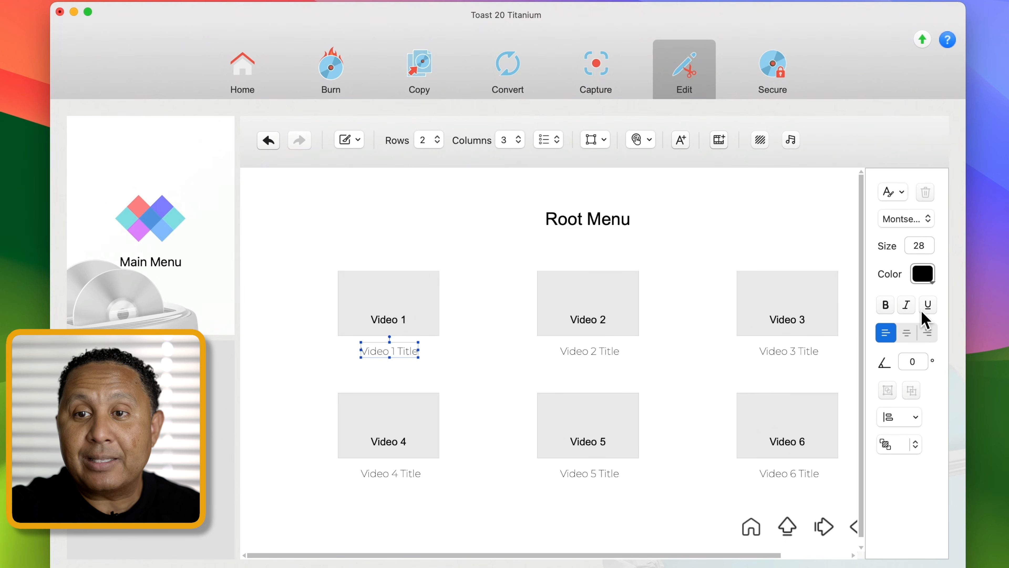
Set the font size of the video title captions to 72.
{"action": "left_click", "coordinate": [917, 247]}
{"action": "type", "text": "72"}
{"action": "key", "text": "Return"}
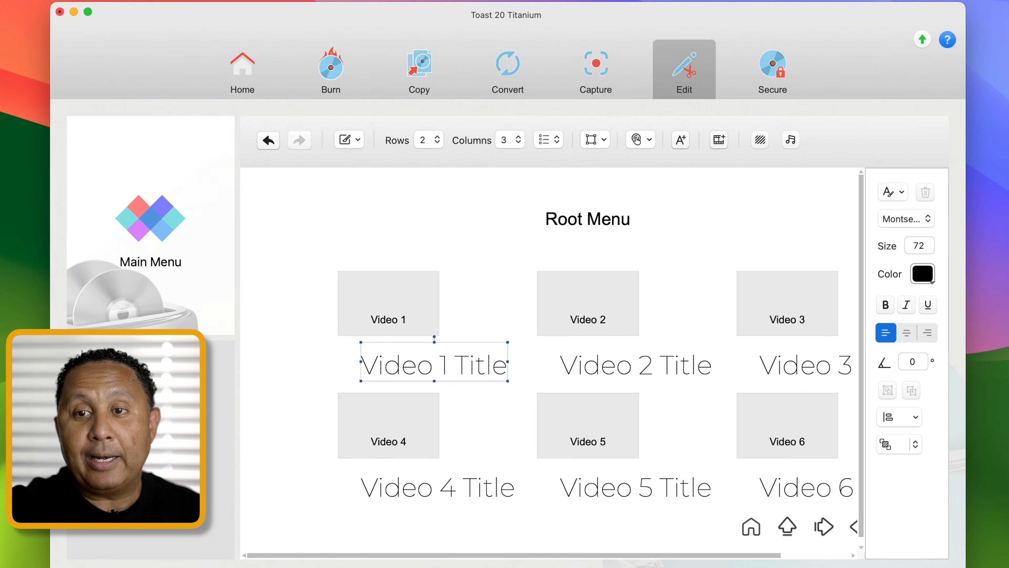
Try purple and brown on the video title captions and settle on blue.
{"action": "left_click", "coordinate": [922, 273]}
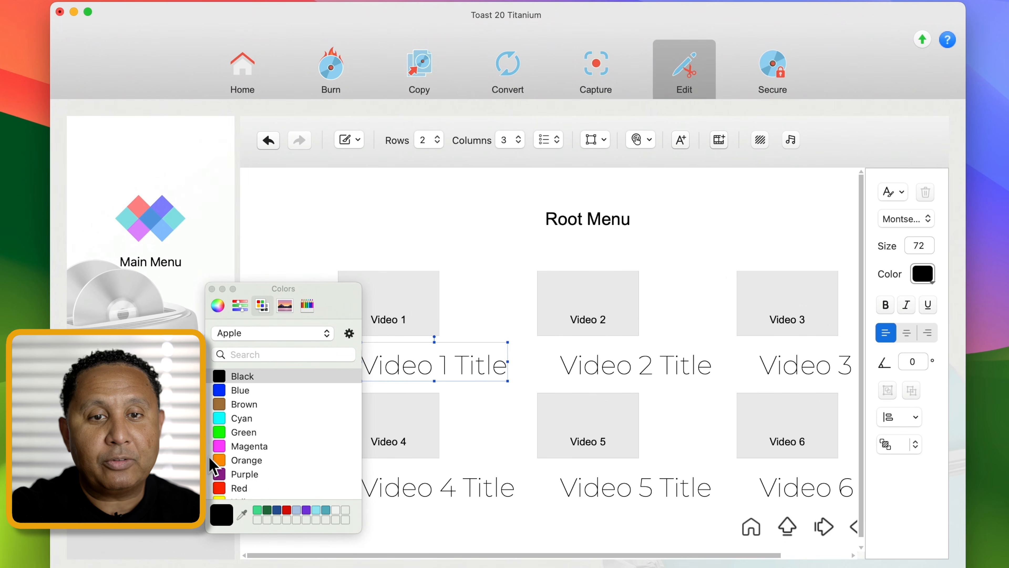
{"action": "left_click", "coordinate": [222, 476]}
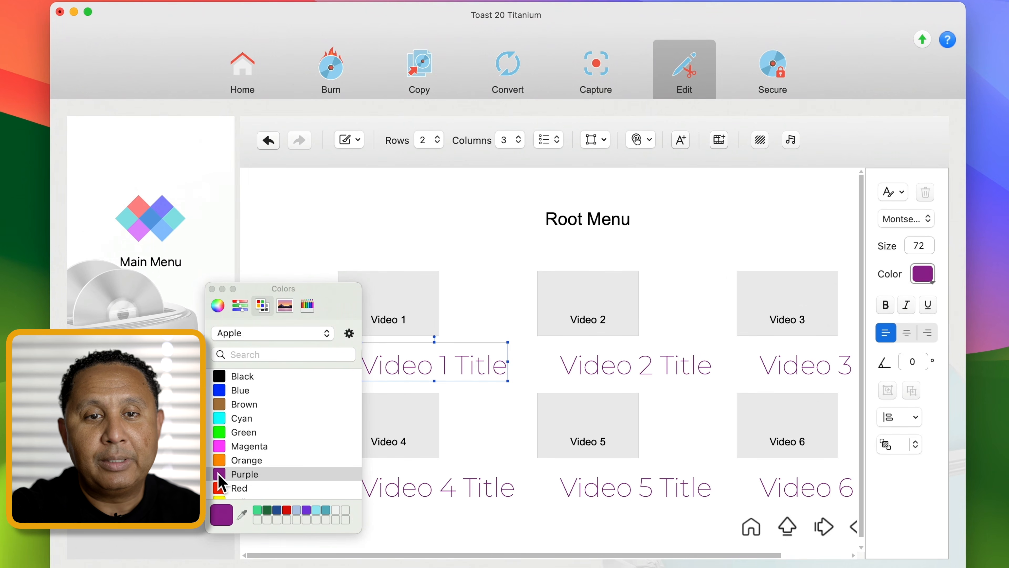
{"action": "left_click", "coordinate": [219, 405]}
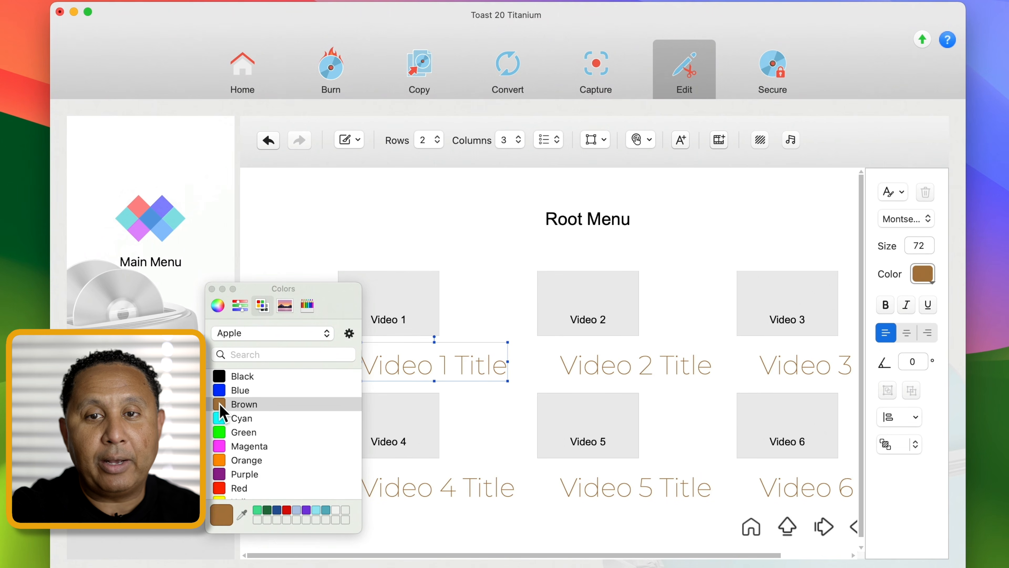
{"action": "left_click", "coordinate": [221, 390]}
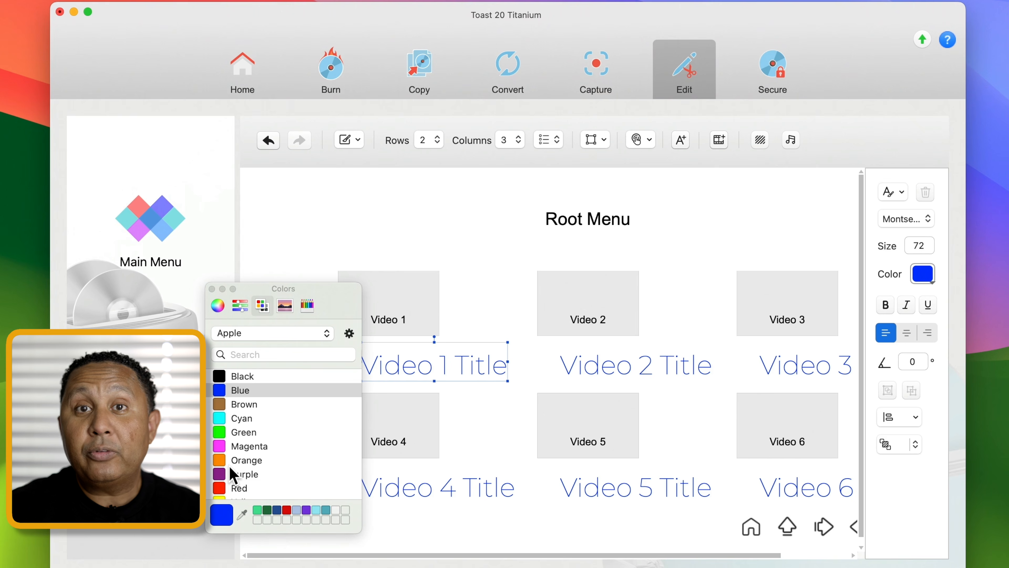
{"action": "left_click", "coordinate": [212, 289]}
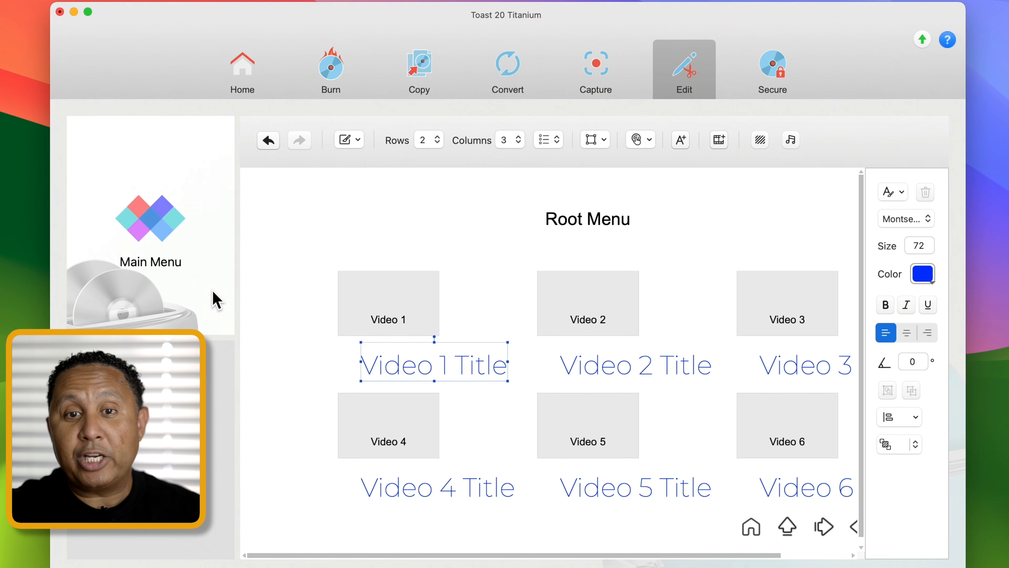
{"action": "left_click", "coordinate": [296, 210]}
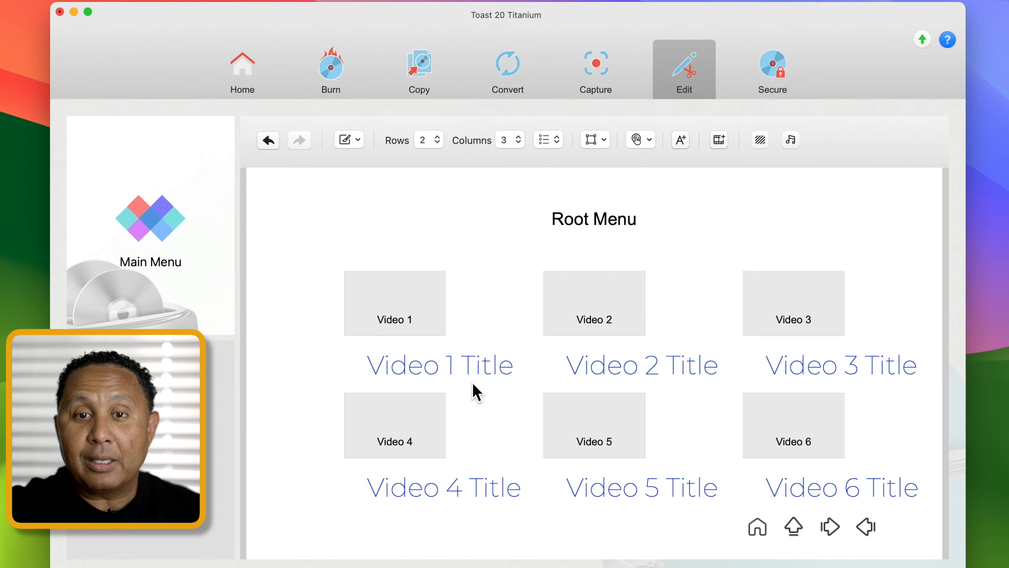
Try moving only the Video 1 Title up over its thumbnail, and undo the move.
{"action": "left_click", "coordinate": [448, 375]}
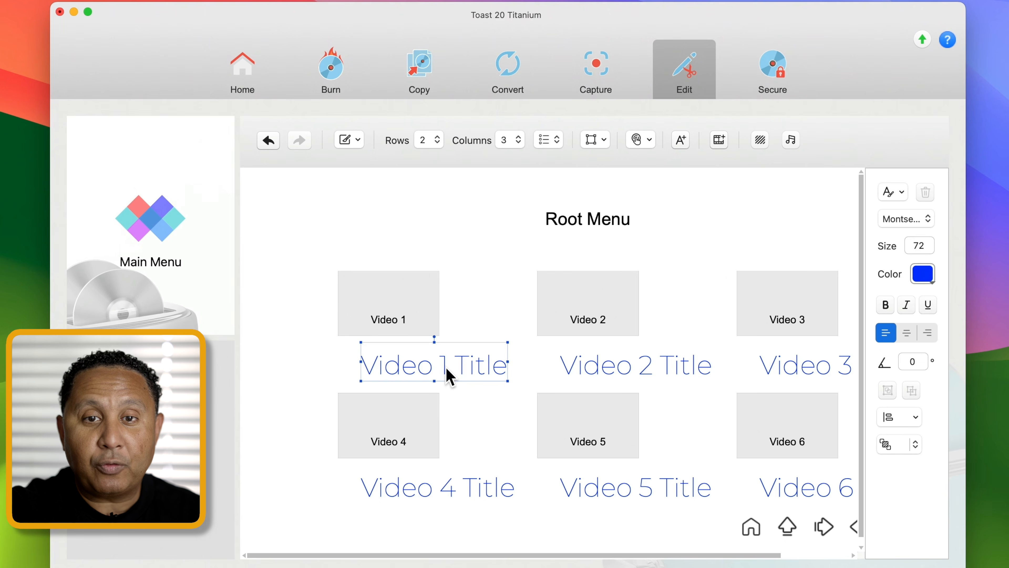
{"action": "left_click_drag", "start_coordinate": [448, 375], "coordinate": [398, 352]}
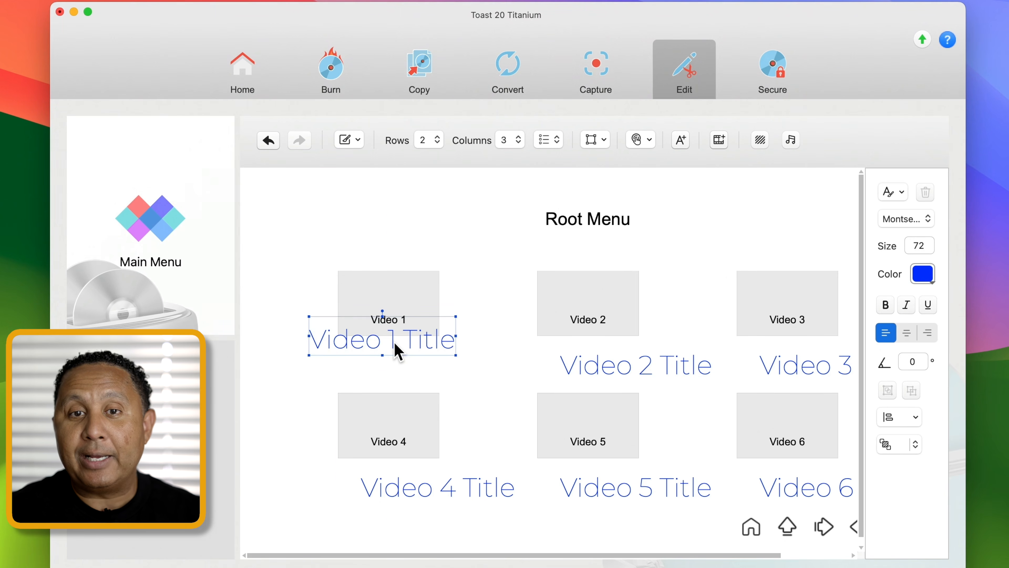
{"action": "key", "text": "super+z"}
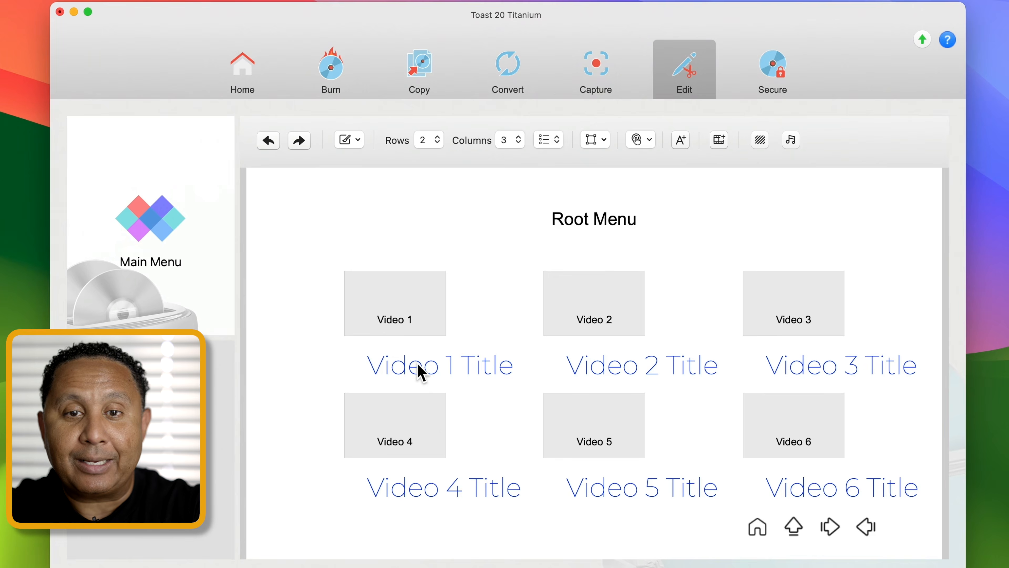
Shift all six video title captions together to the left so they sit centred under their thumbnails.
{"action": "left_click", "coordinate": [416, 372]}
{"action": "left_click", "coordinate": [584, 366], "text": "shift"}
{"action": "left_click", "coordinate": [786, 368], "text": "shift"}
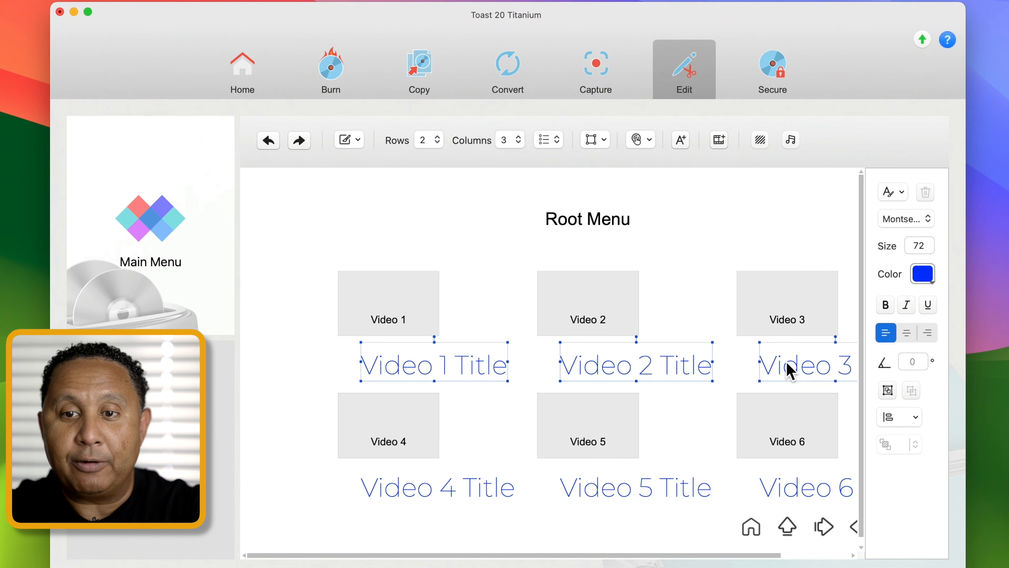
{"action": "left_click", "coordinate": [770, 483], "text": "shift"}
{"action": "left_click", "coordinate": [620, 486], "text": "shift"}
{"action": "left_click", "coordinate": [399, 489], "text": "shift"}
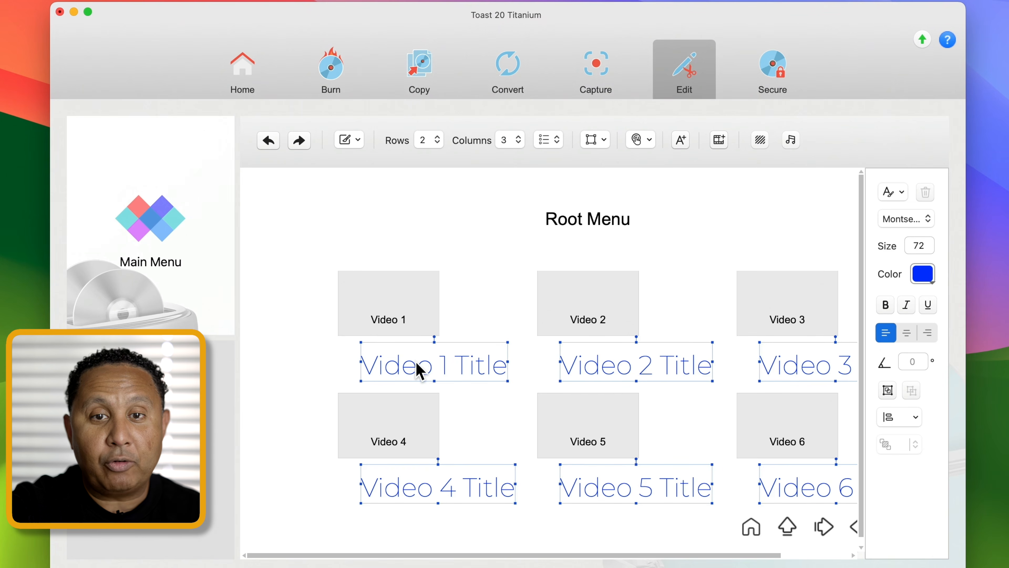
{"action": "left_click_drag", "start_coordinate": [417, 368], "coordinate": [379, 370]}
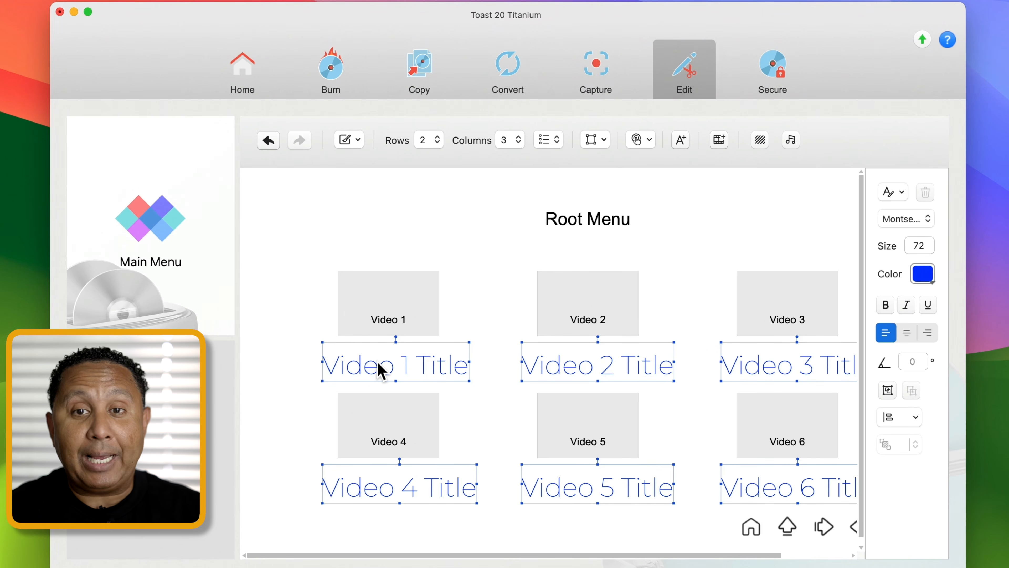
{"action": "left_click", "coordinate": [426, 375]}
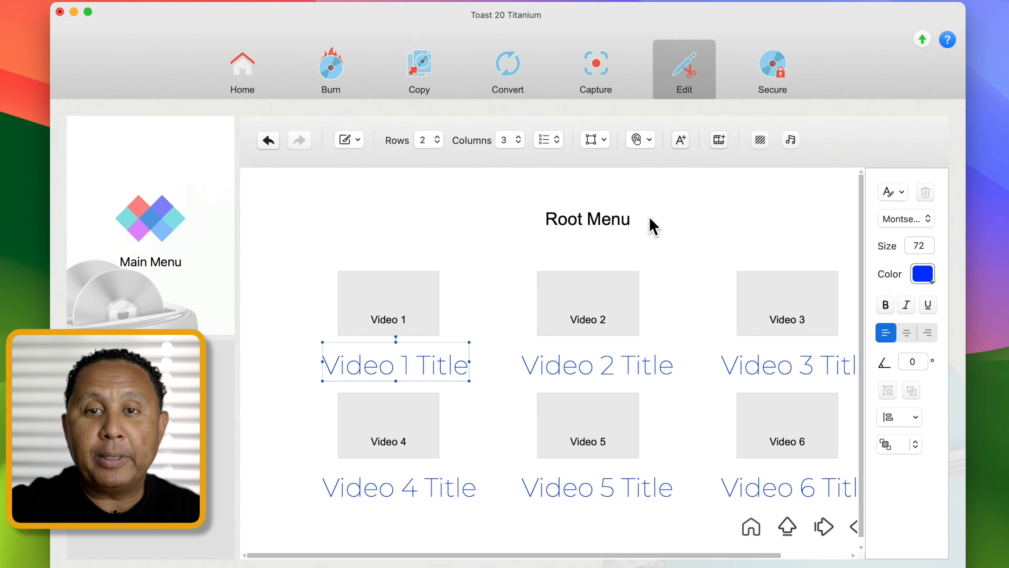
Change the font of the Root Menu heading to Baghdad.
{"action": "left_click", "coordinate": [569, 226]}
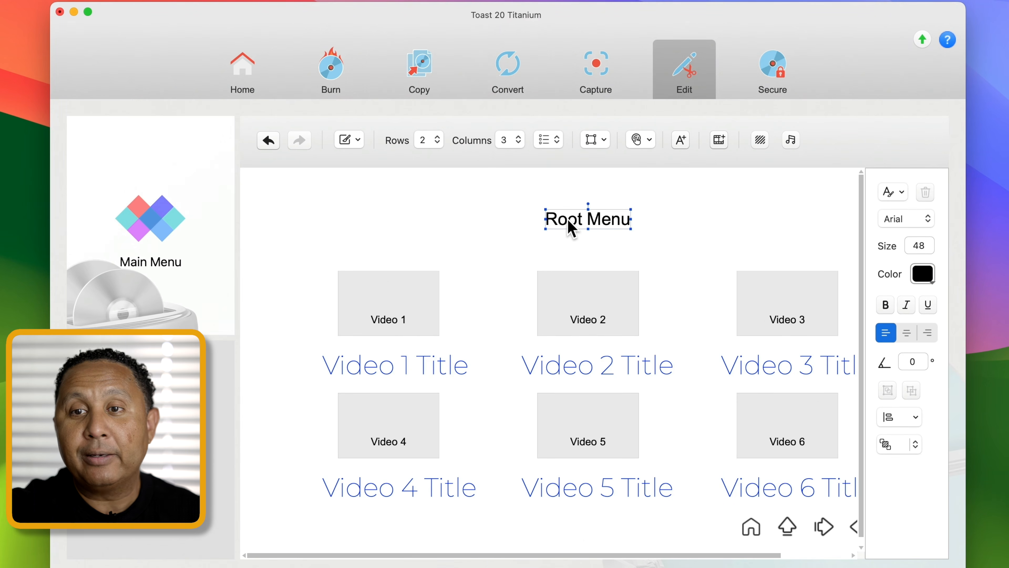
{"action": "left_click", "coordinate": [892, 220]}
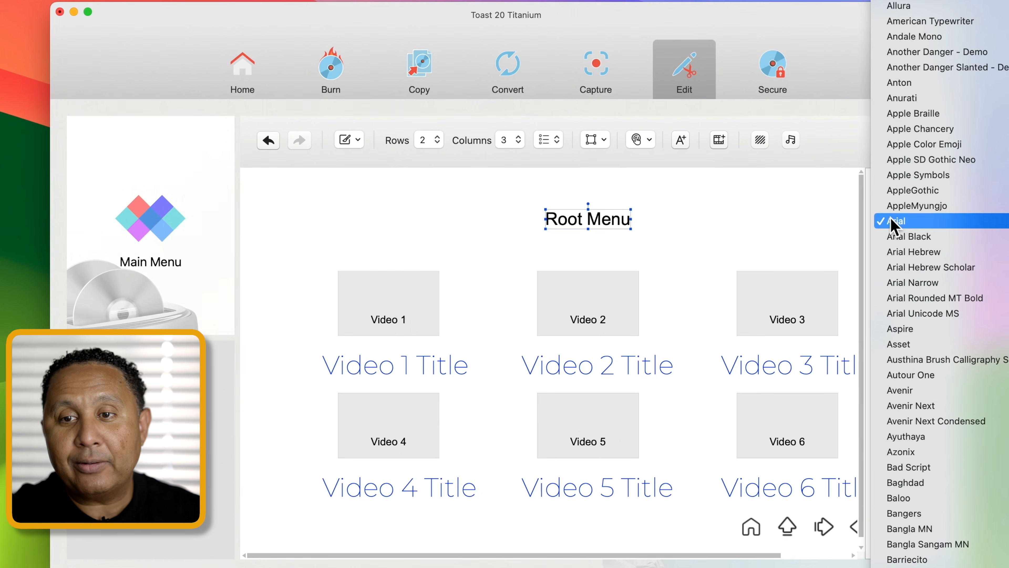
{"action": "left_click", "coordinate": [909, 483]}
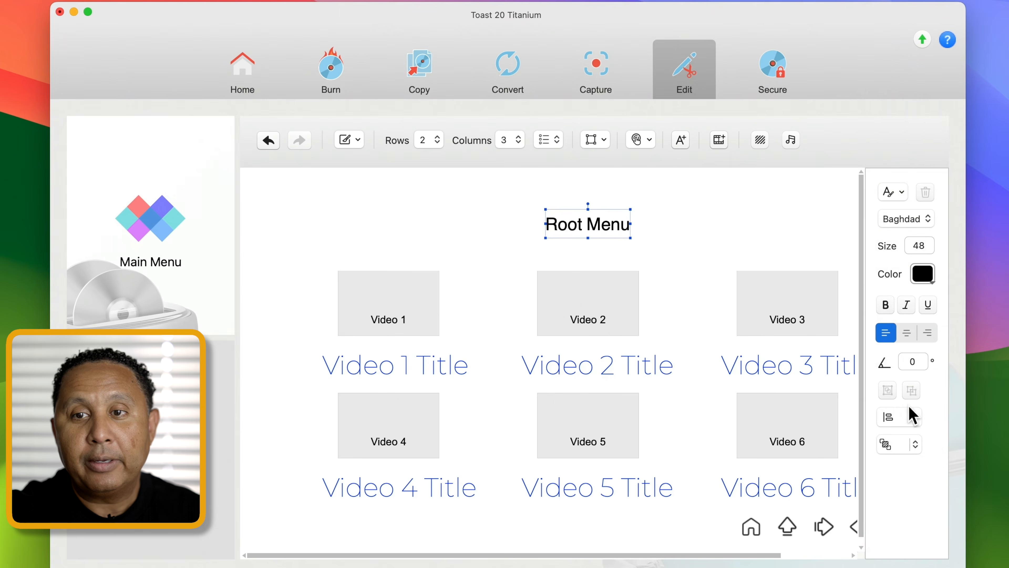
Color the Root Menu heading red.
{"action": "left_click", "coordinate": [922, 273]}
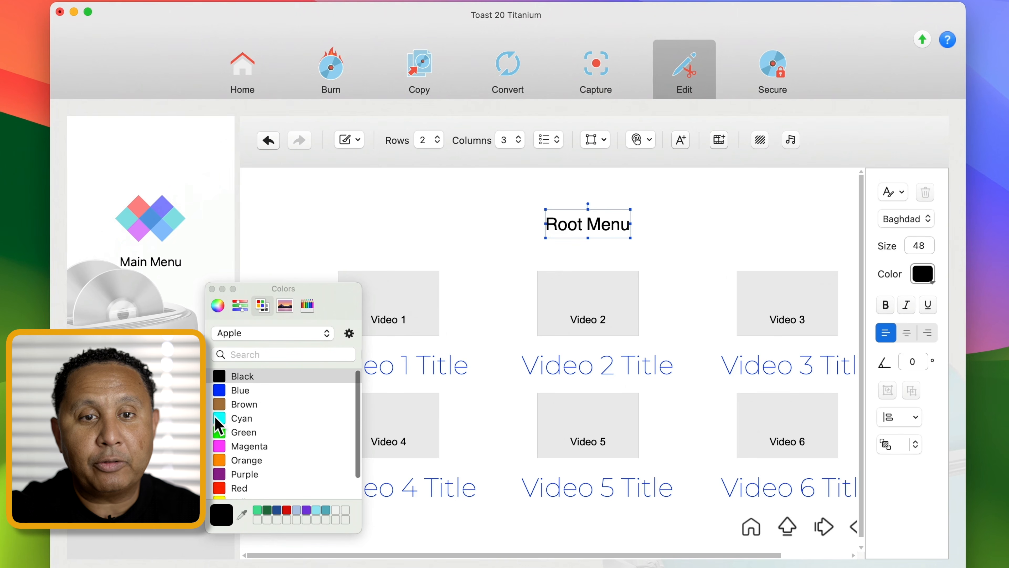
{"action": "left_click", "coordinate": [219, 421]}
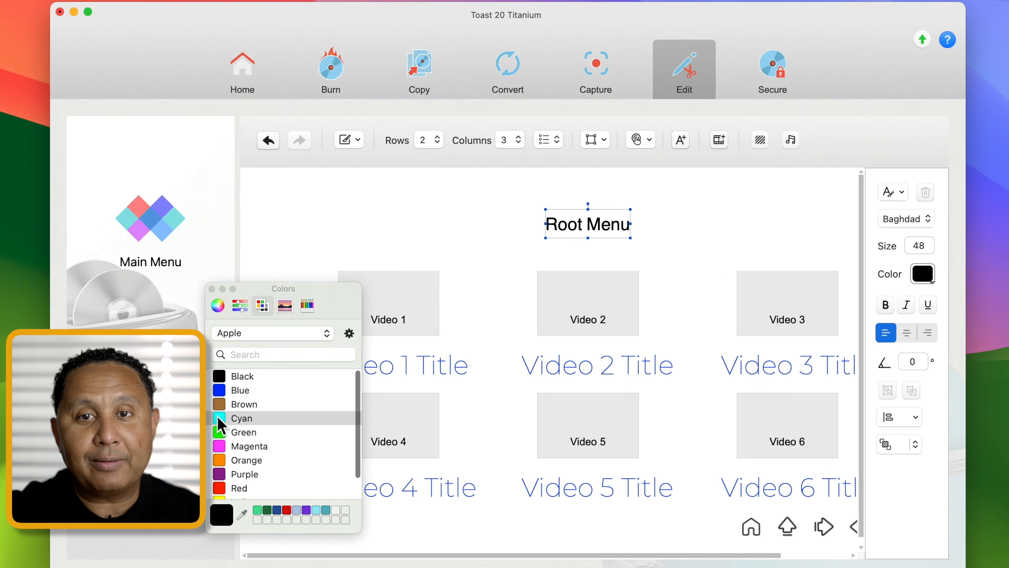
{"action": "left_click", "coordinate": [222, 434]}
{"action": "left_click", "coordinate": [229, 490]}
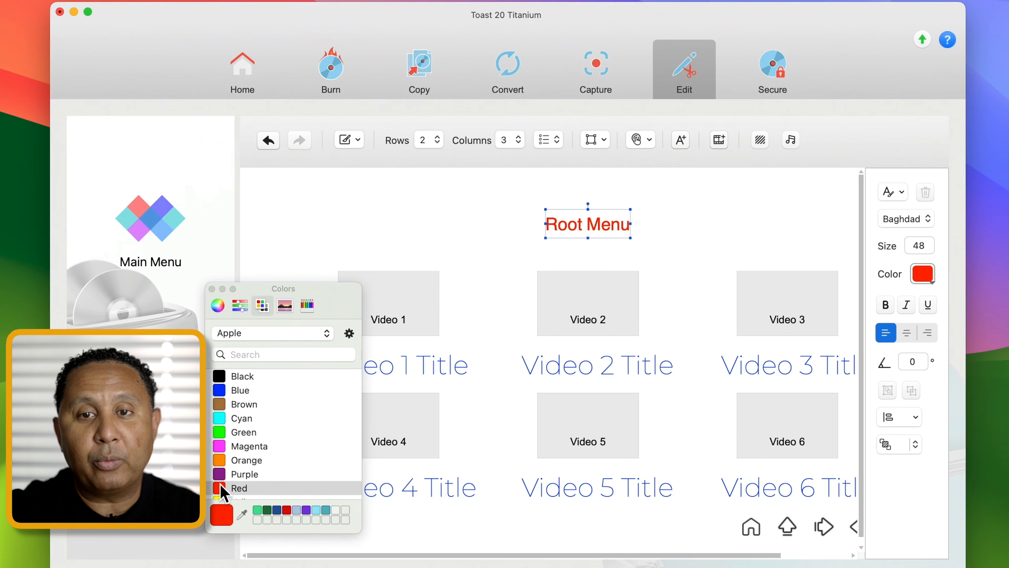
{"action": "left_click", "coordinate": [212, 289]}
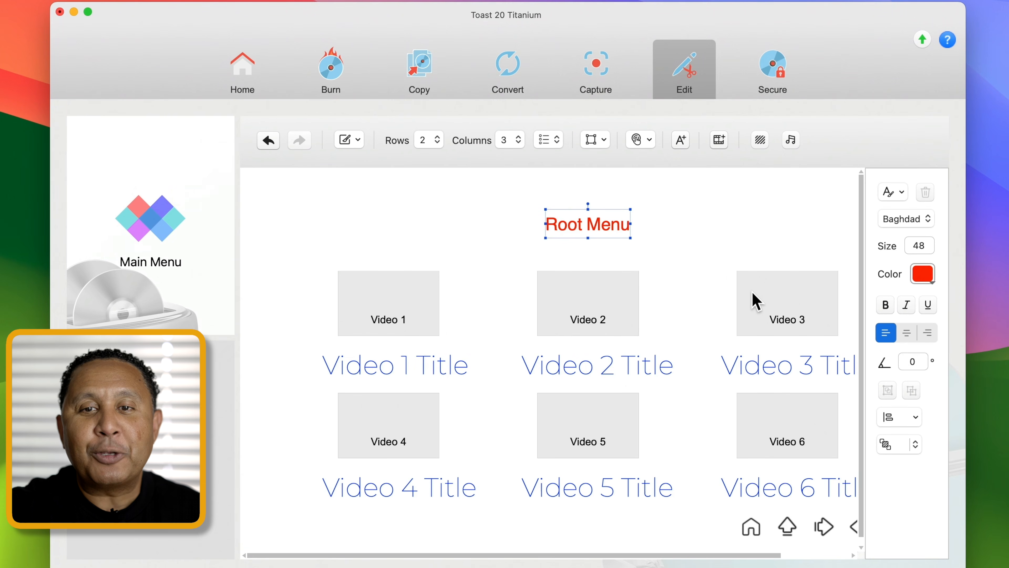